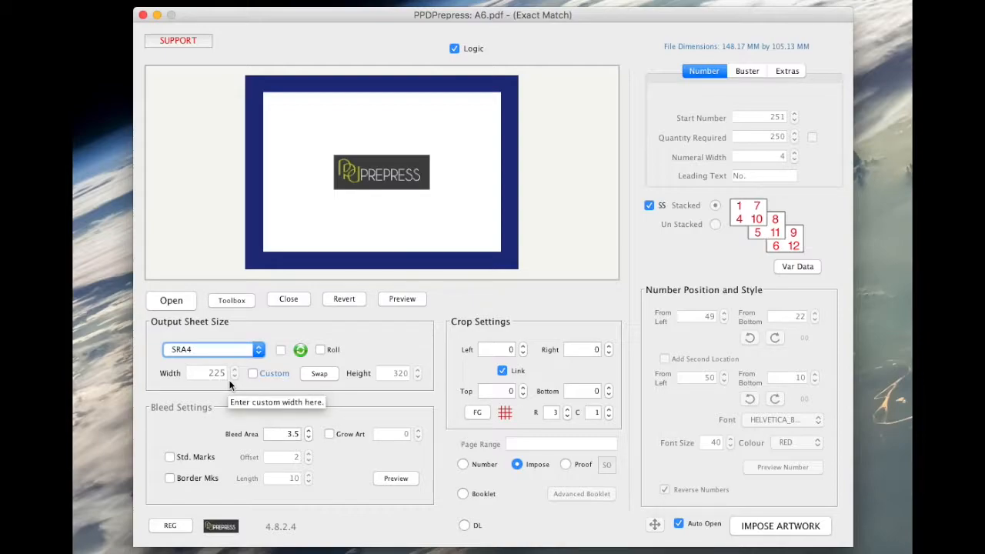
# - Turn on numbering for the artwork with start number 1 and the un-stacked number order
pyautogui.click(465, 464)
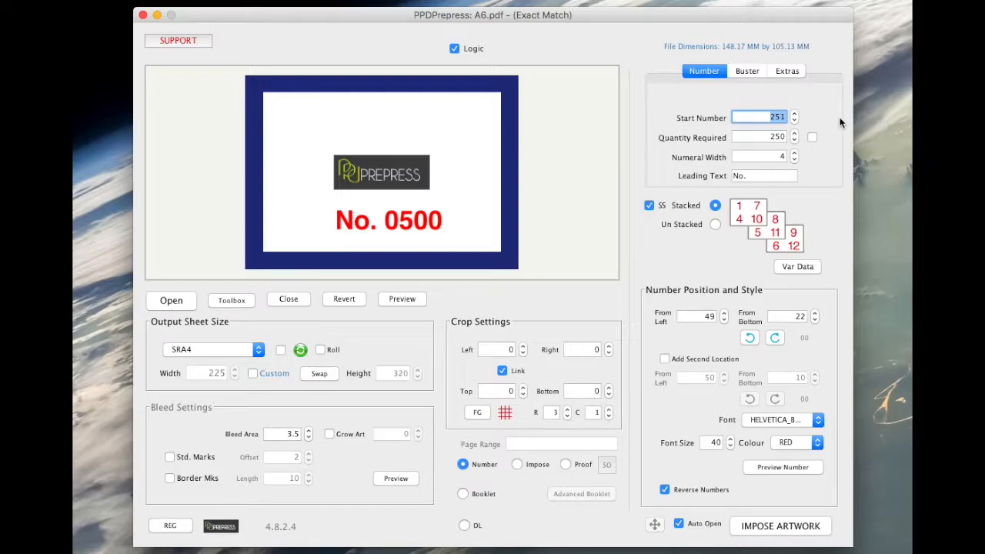
pyautogui.write('1')
pyautogui.press('Tab')
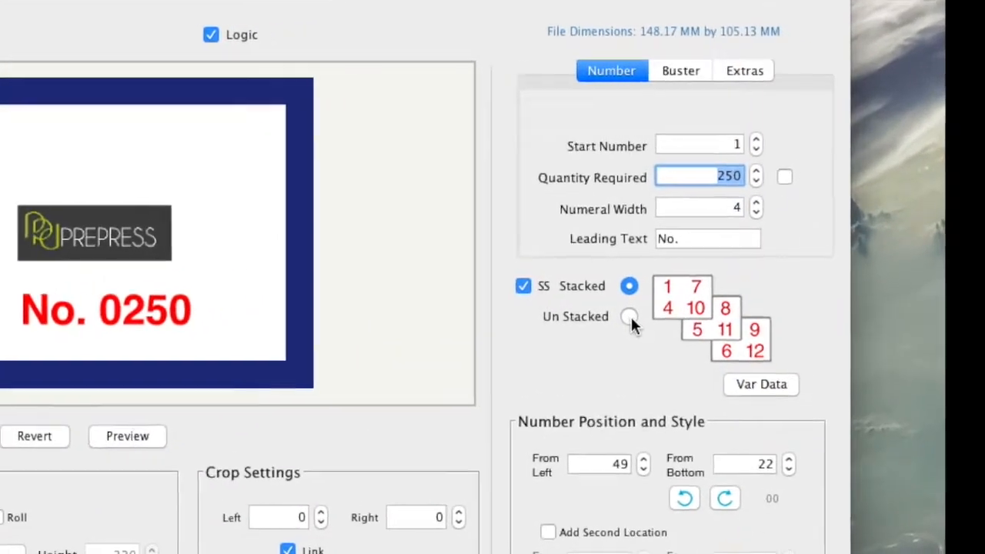
pyautogui.click(598, 352)
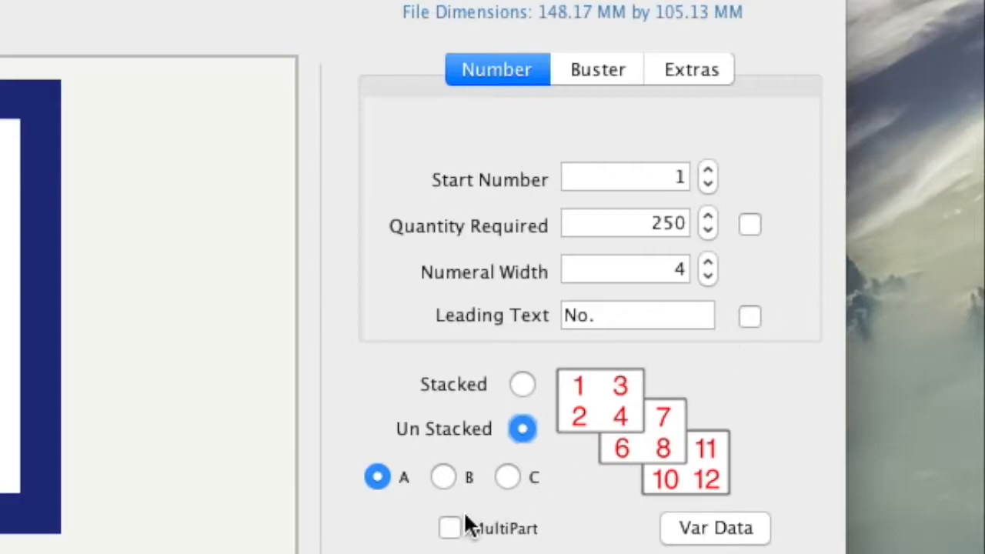
pyautogui.click(523, 385)
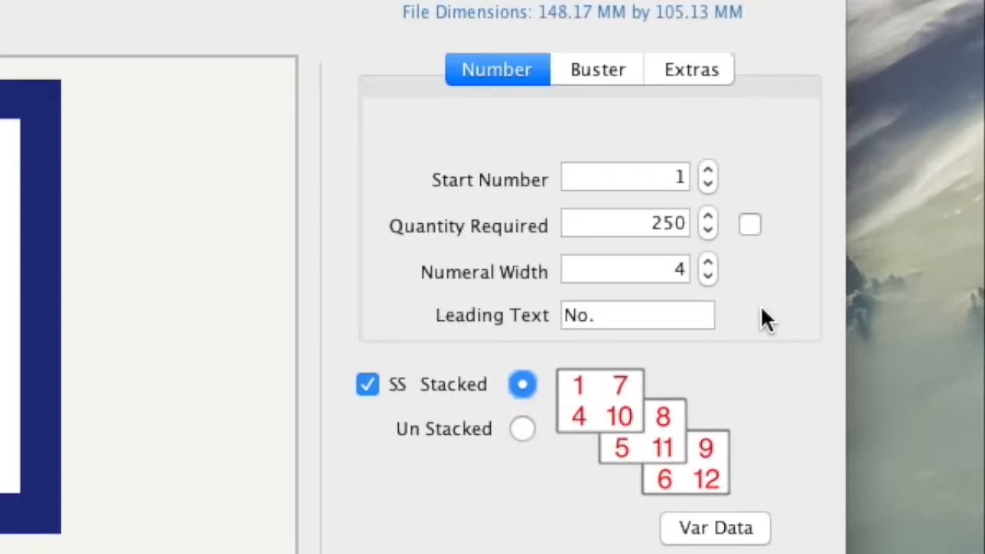
pyautogui.click(522, 429)
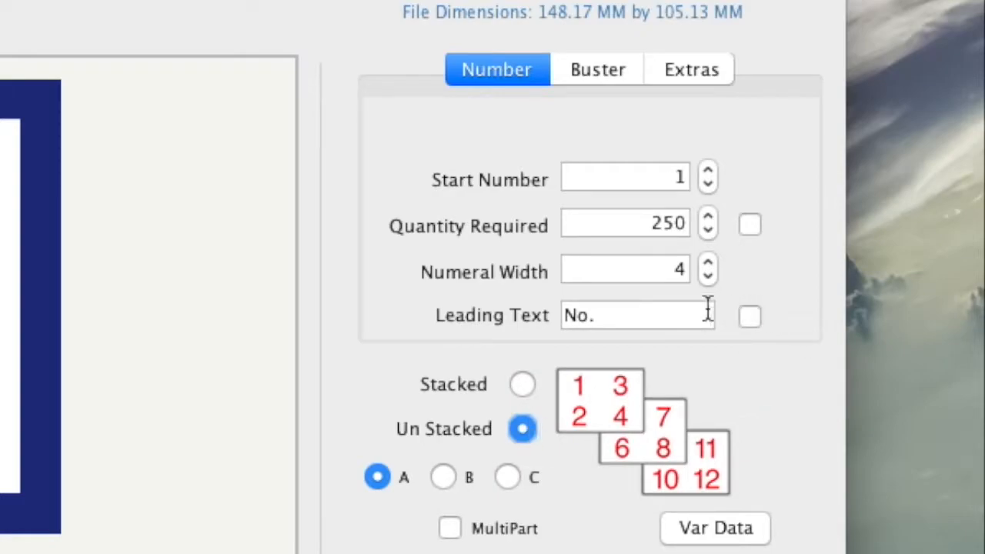
# - Enable letter-roll numbering with leading letter A and 4 sets, and apply the options
pyautogui.click(750, 316)
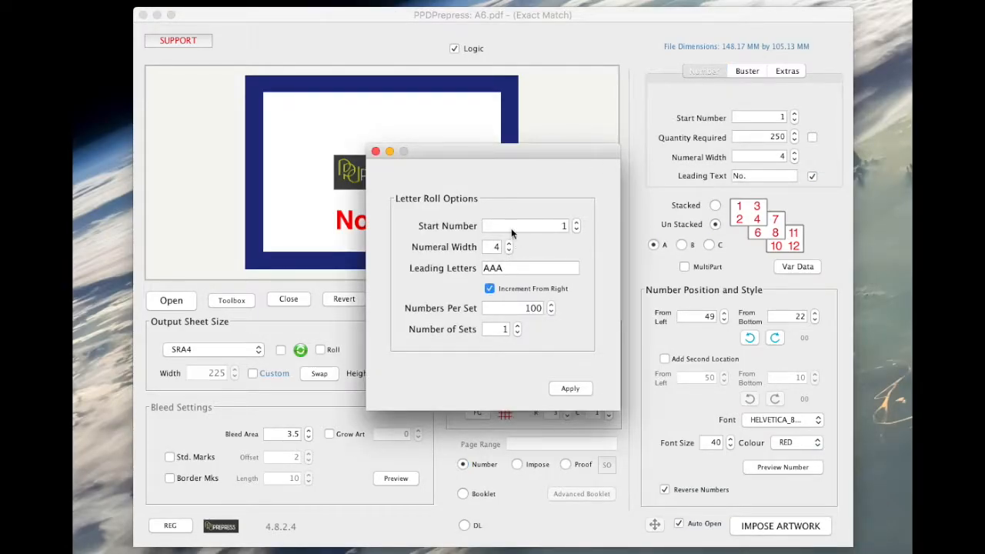
pyautogui.moveTo(499, 155); pyautogui.dragTo(676, 176)
pyautogui.moveTo(680, 286); pyautogui.dragTo(654, 287)
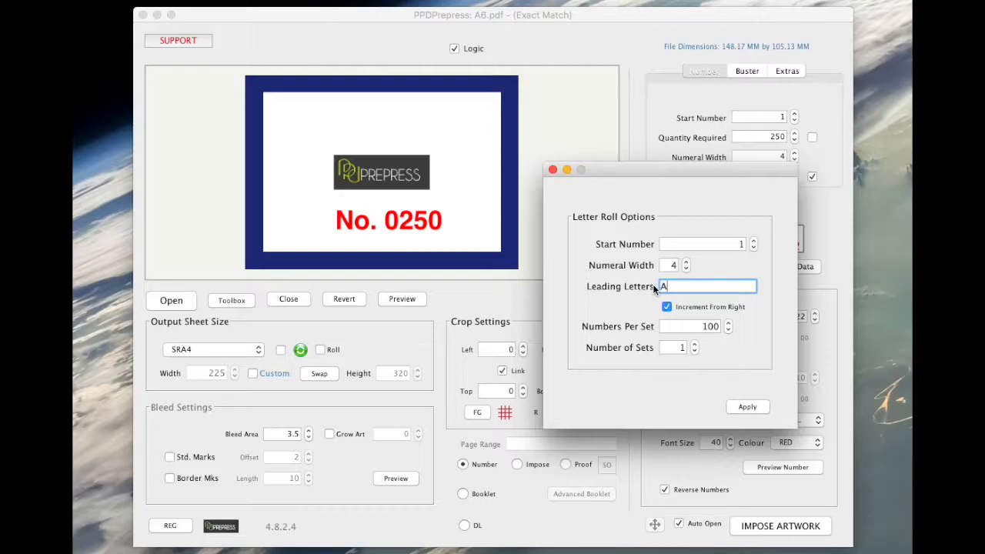
pyautogui.click(695, 347)
pyautogui.click(696, 346)
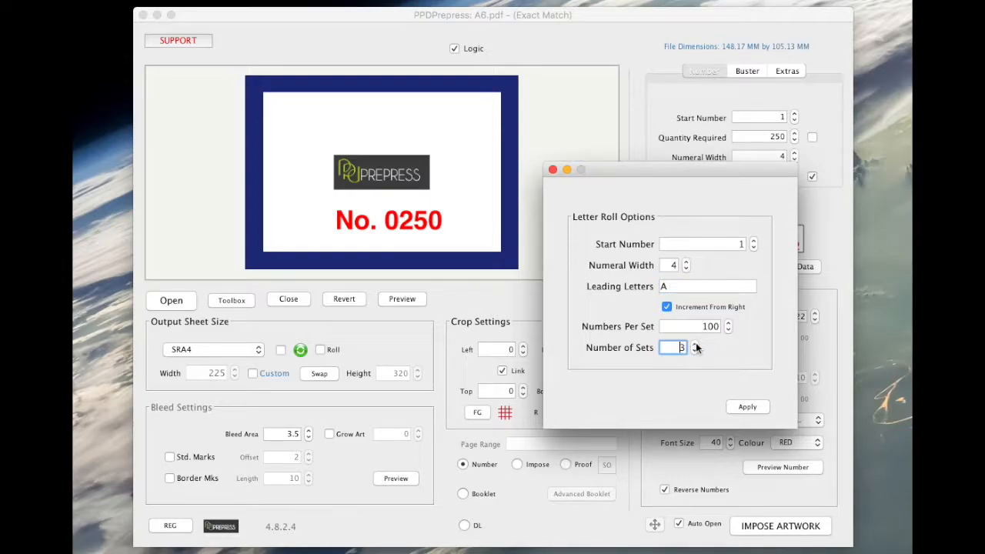
pyautogui.click(696, 345)
pyautogui.click(747, 407)
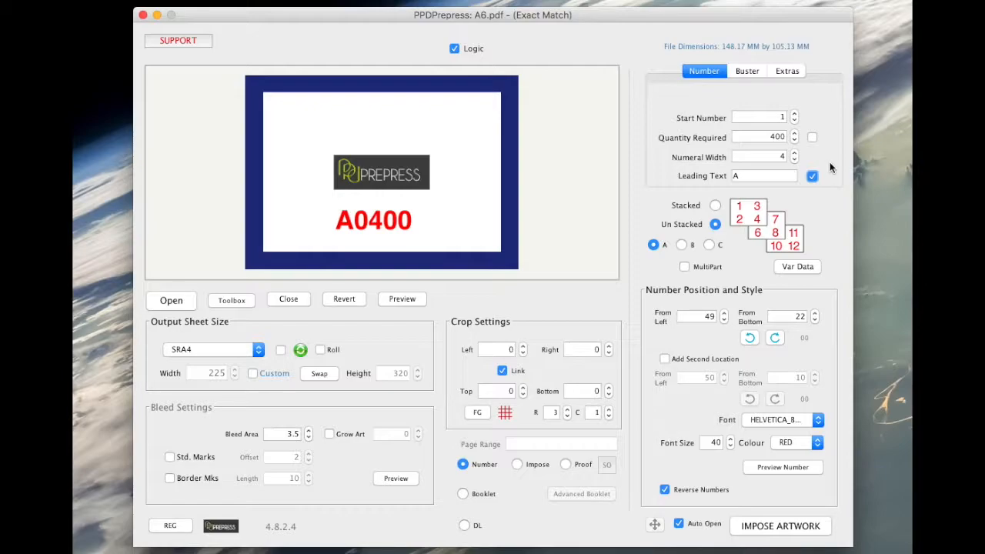
# - Impose the numbered artwork on SRA4, check the numbering from the first to the last sheet, and close the PDF
pyautogui.click(779, 528)
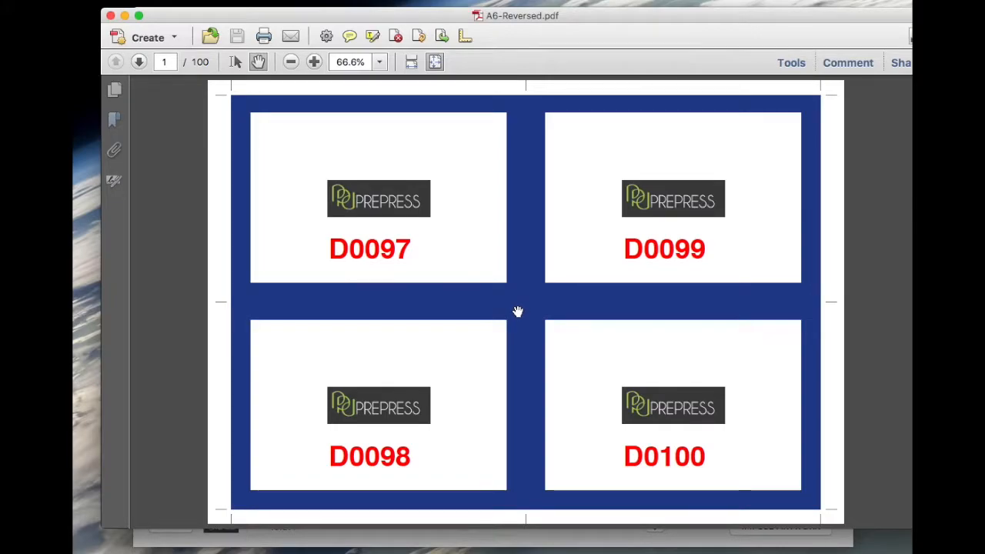
pyautogui.scroll(-5, 518, 312)
pyautogui.scroll(-14, 518, 312)
pyautogui.scroll(-8, 531, 316)
pyautogui.moveTo(906, 202); pyautogui.dragTo(910, 539)
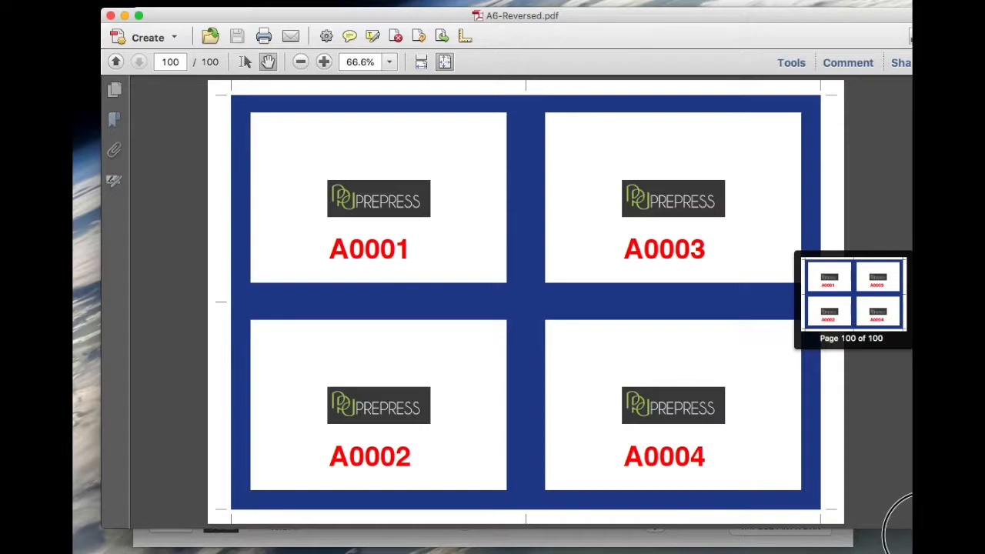
pyautogui.moveTo(910, 539); pyautogui.dragTo(910, 536)
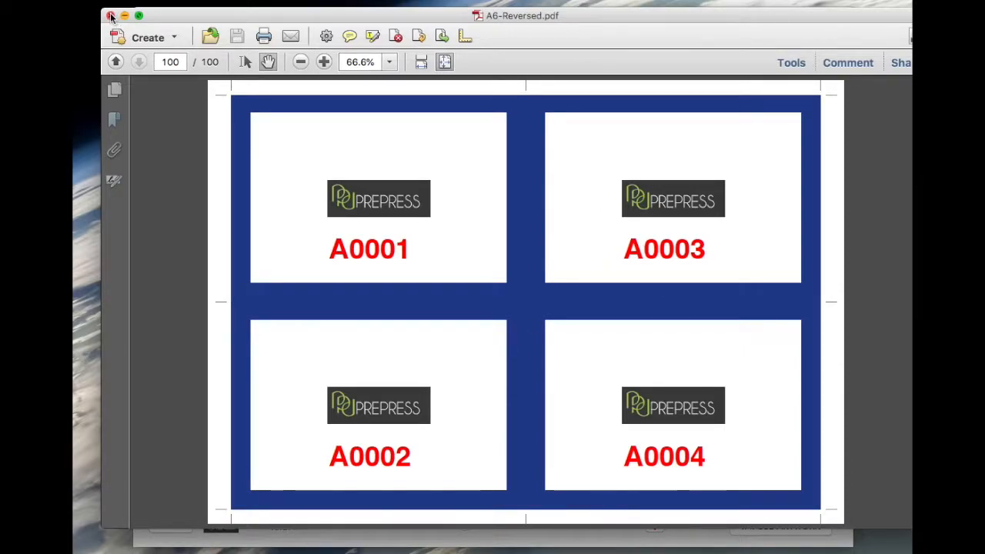
pyautogui.press('Home')
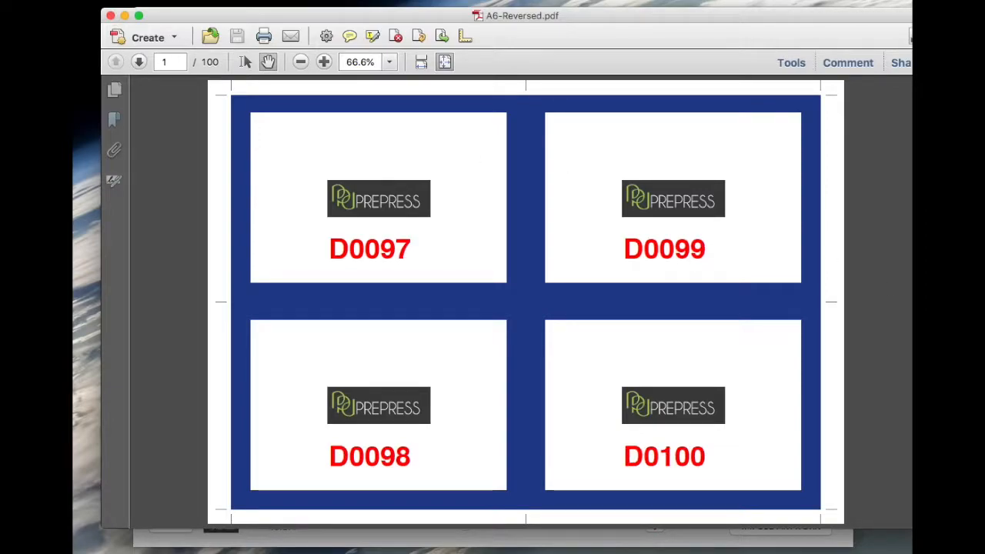
pyautogui.click(111, 15)
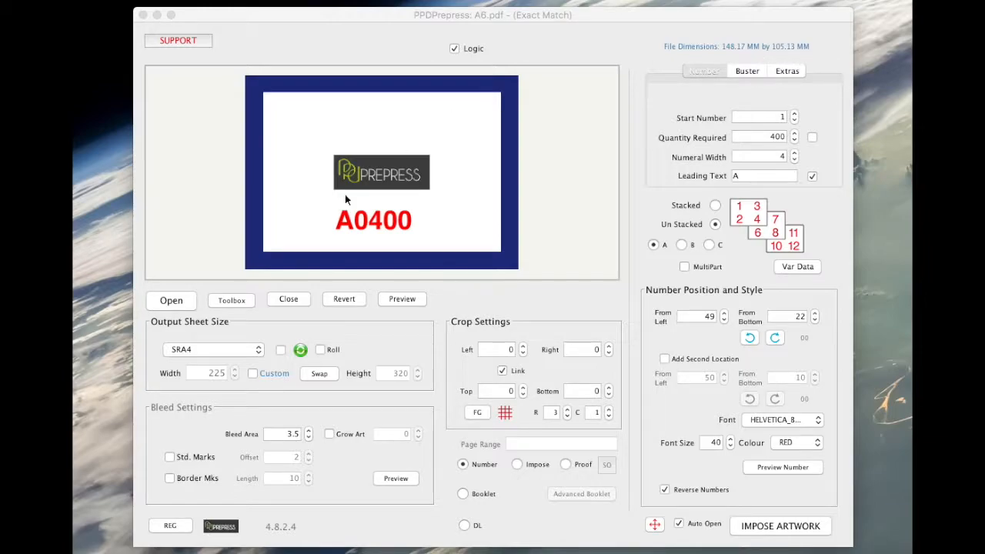
# - Set a custom output sheet size of 148.18 mm wide by 105.14 mm high
pyautogui.click(254, 372)
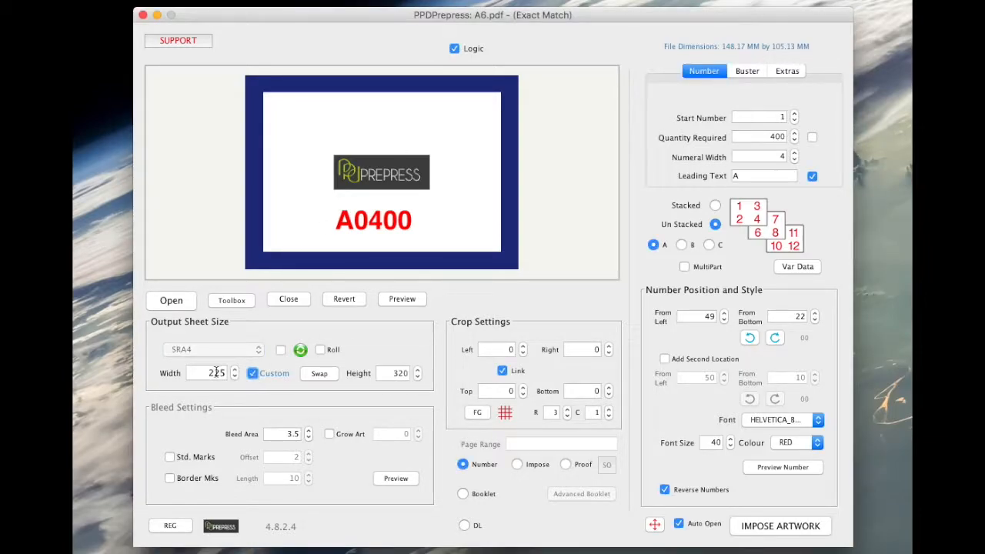
pyautogui.write('148.')
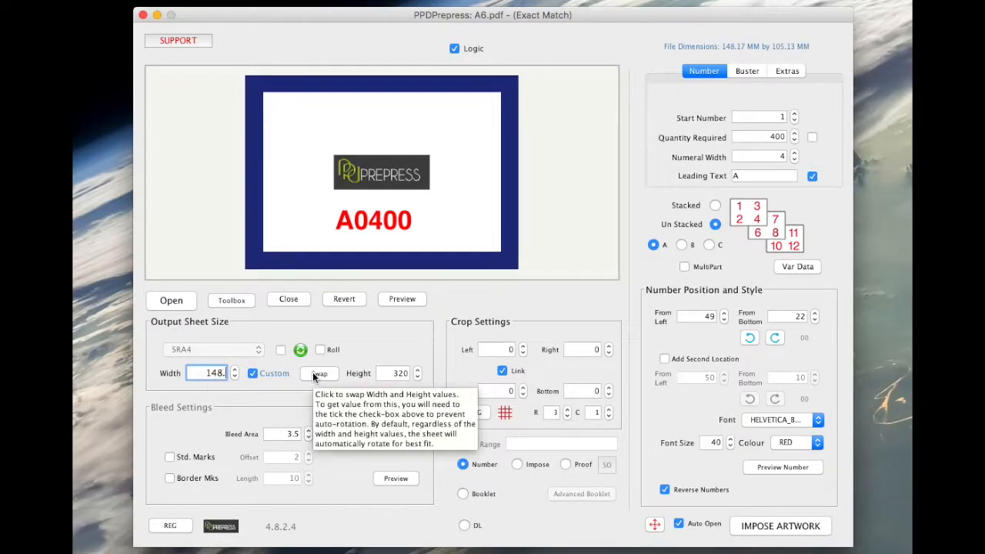
pyautogui.write('18')
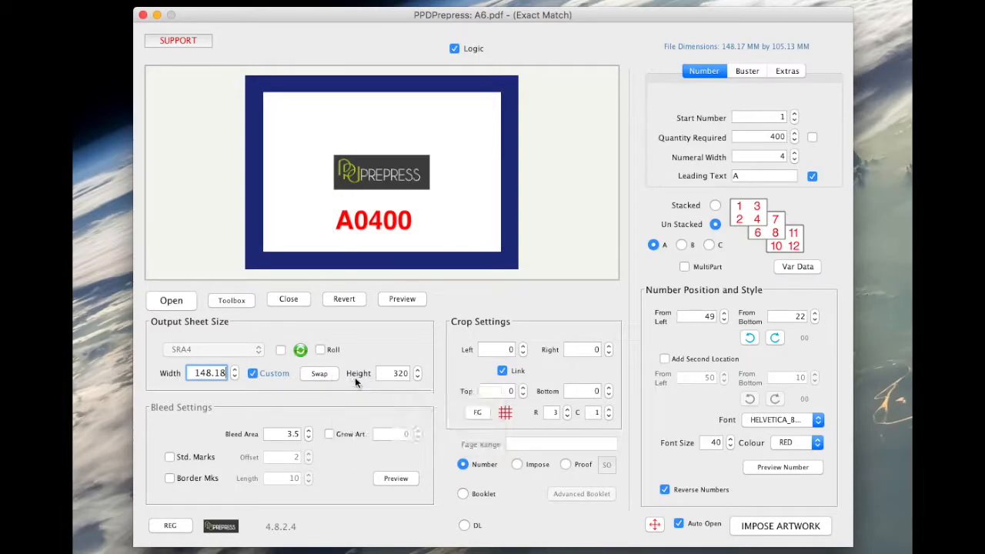
pyautogui.doubleClick(388, 374)
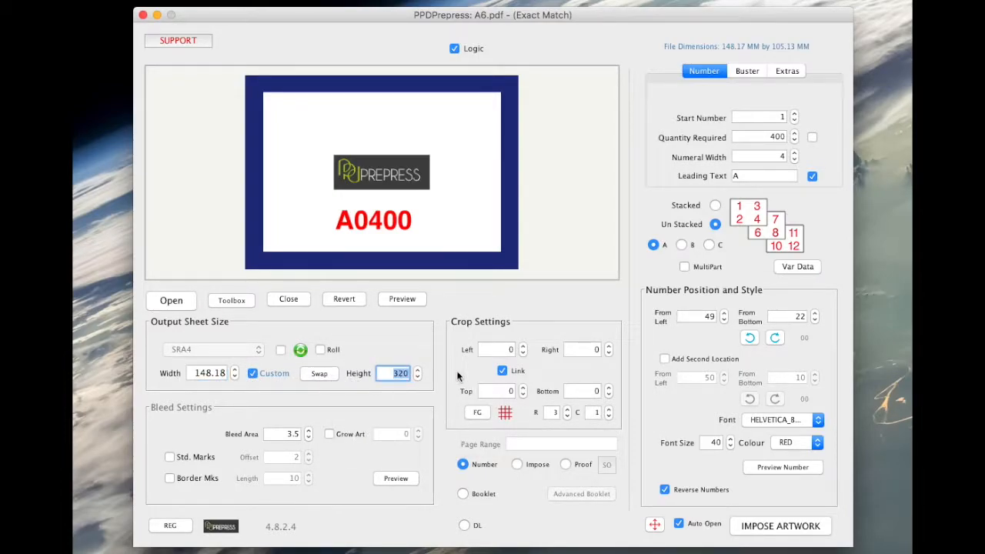
pyautogui.write('105.14')
# - Place the number 50 from the left edge and set its font size to 44
pyautogui.click(723, 314)
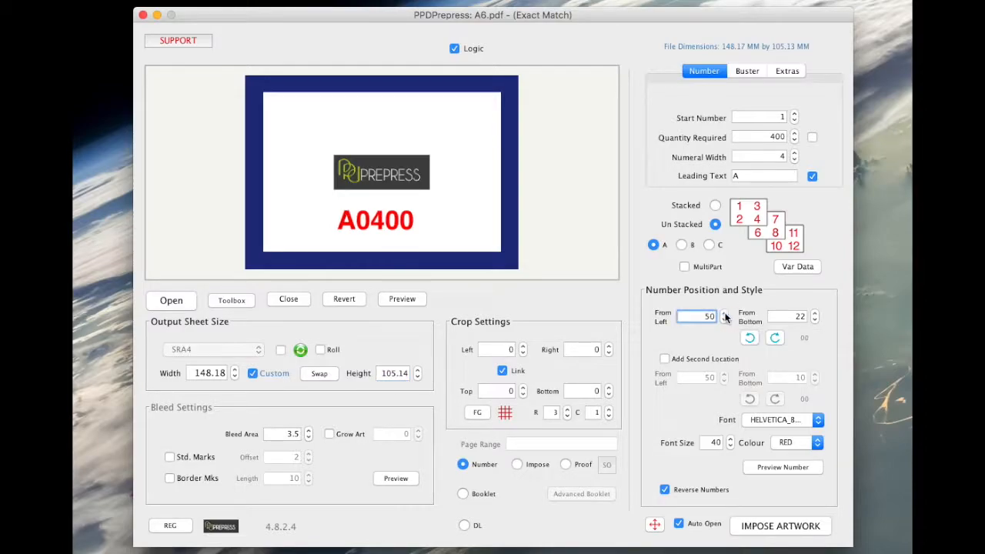
pyautogui.click(732, 439)
pyautogui.click(731, 440)
pyautogui.click(731, 440)
pyautogui.click(731, 440)
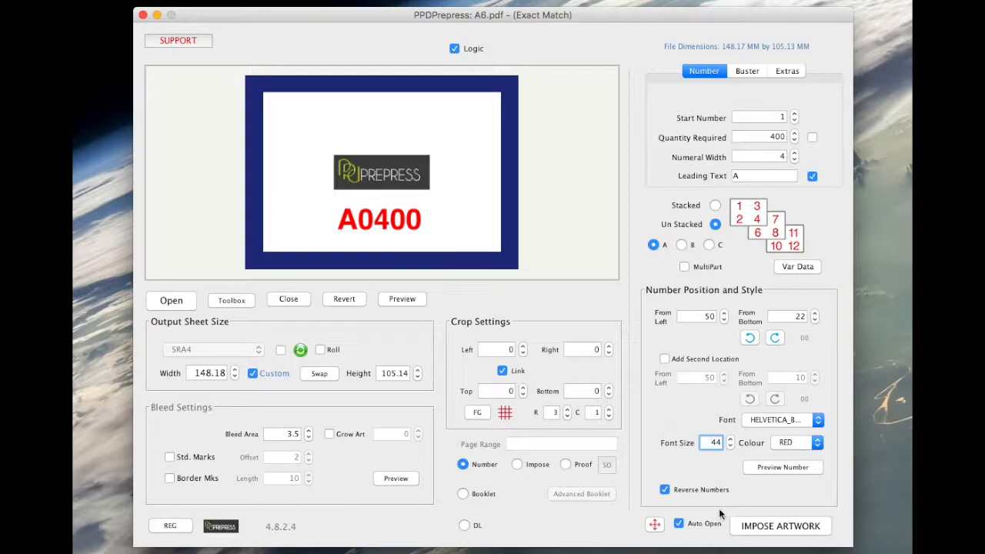
# - Impose the artwork as single numbered pages and review the output PDF through to its last page
pyautogui.click(782, 528)
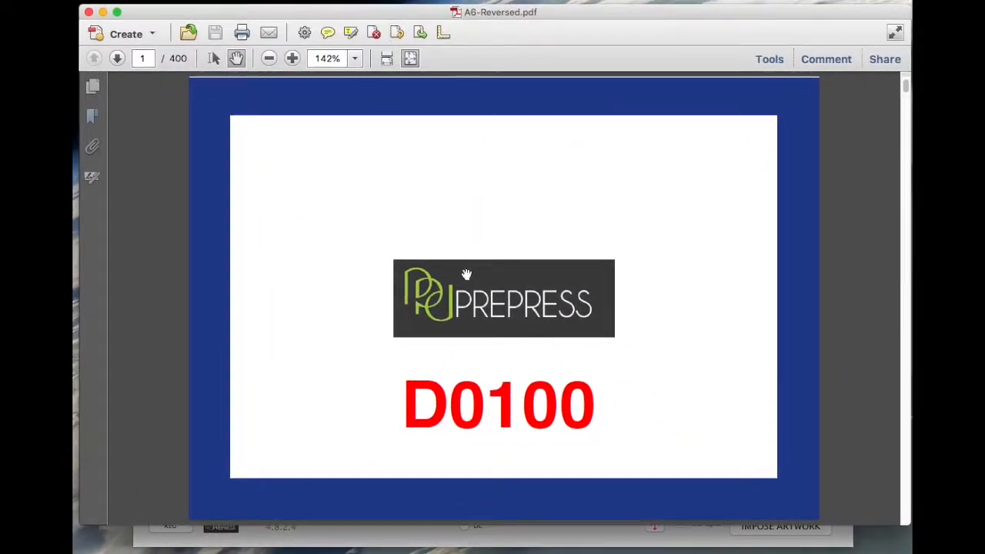
pyautogui.scroll(-3, 534, 315)
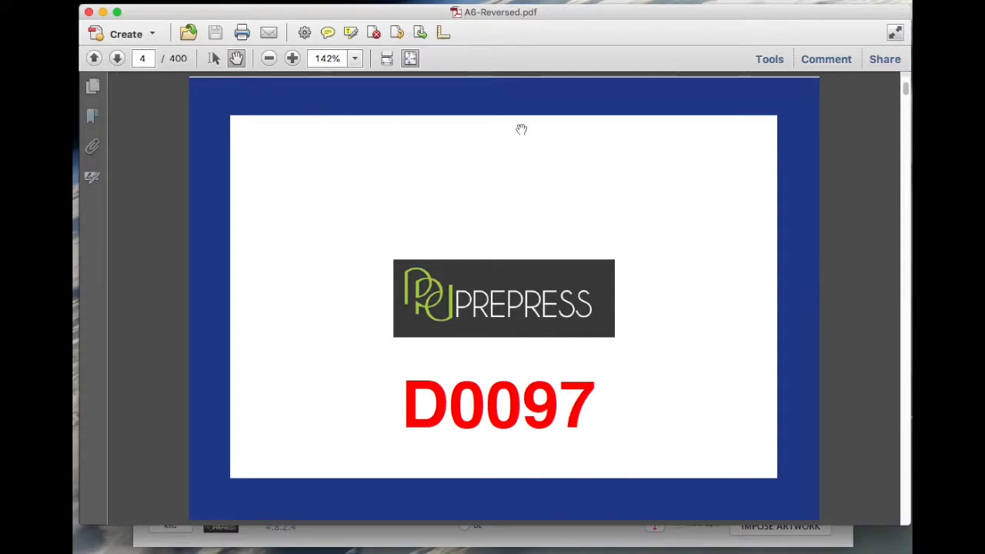
pyautogui.moveTo(906, 91); pyautogui.dragTo(893, 531)
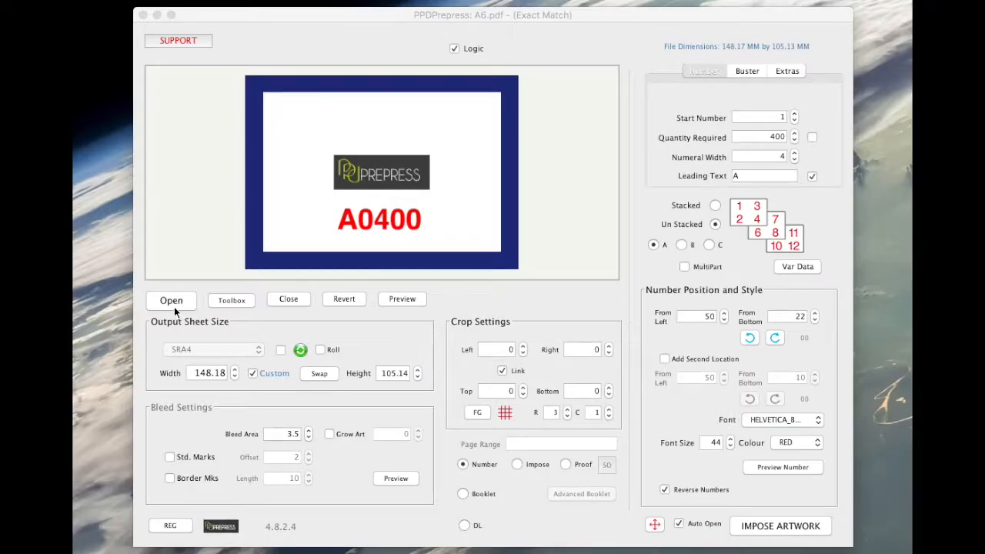
# - Open A6-Reversed.pdf, choose the Proof mode, and enable single-sided stacking for it
pyautogui.click(174, 307)
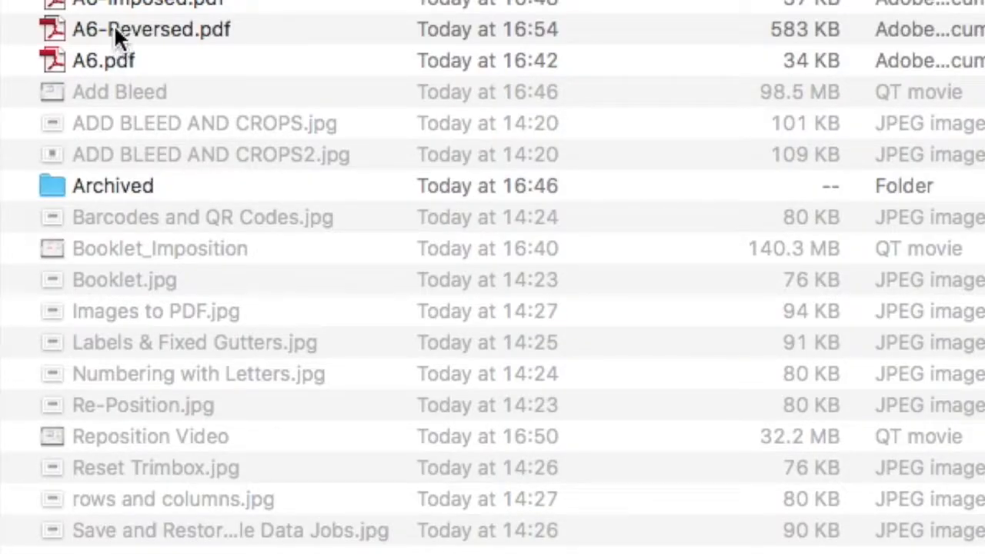
pyautogui.doubleClick(116, 31)
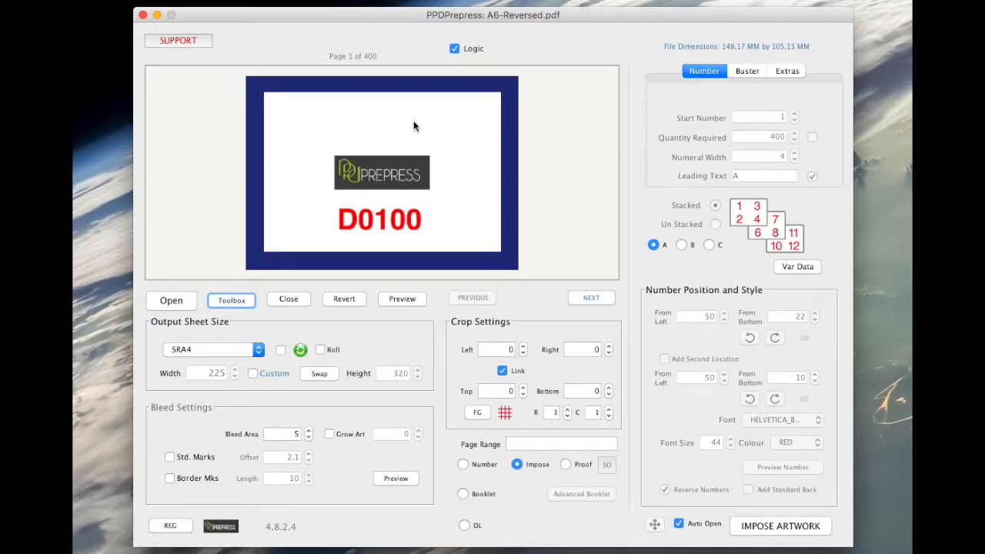
pyautogui.click(566, 464)
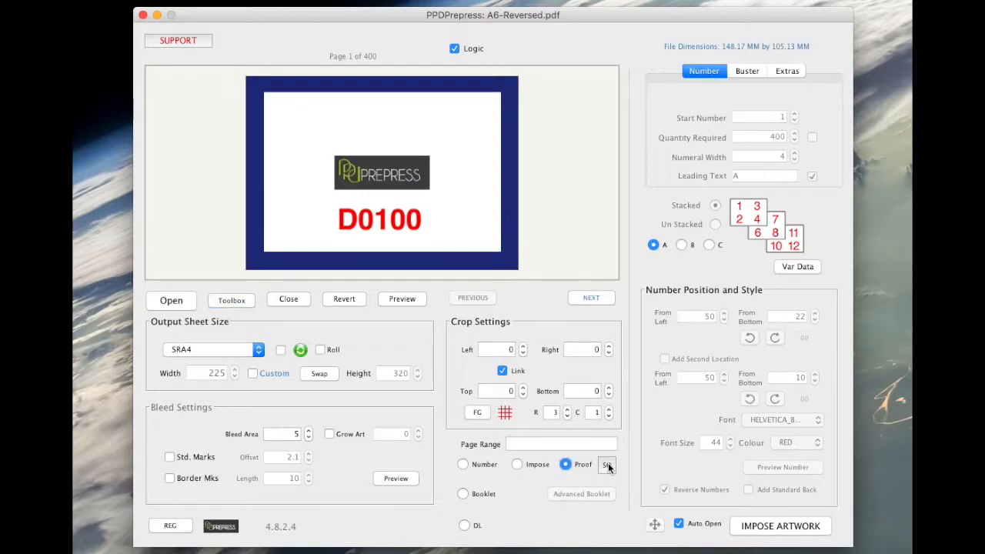
pyautogui.click(608, 466)
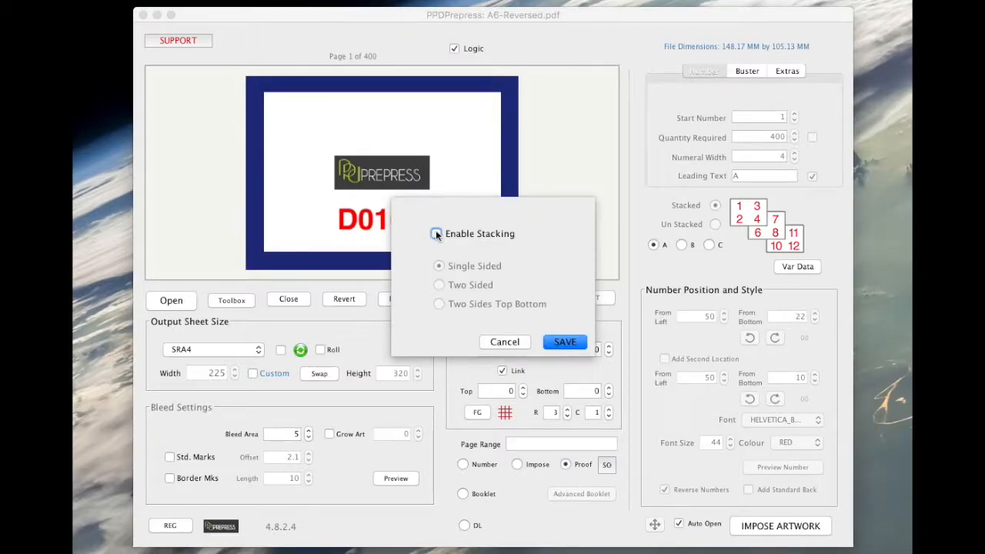
pyautogui.click(436, 234)
pyautogui.click(561, 344)
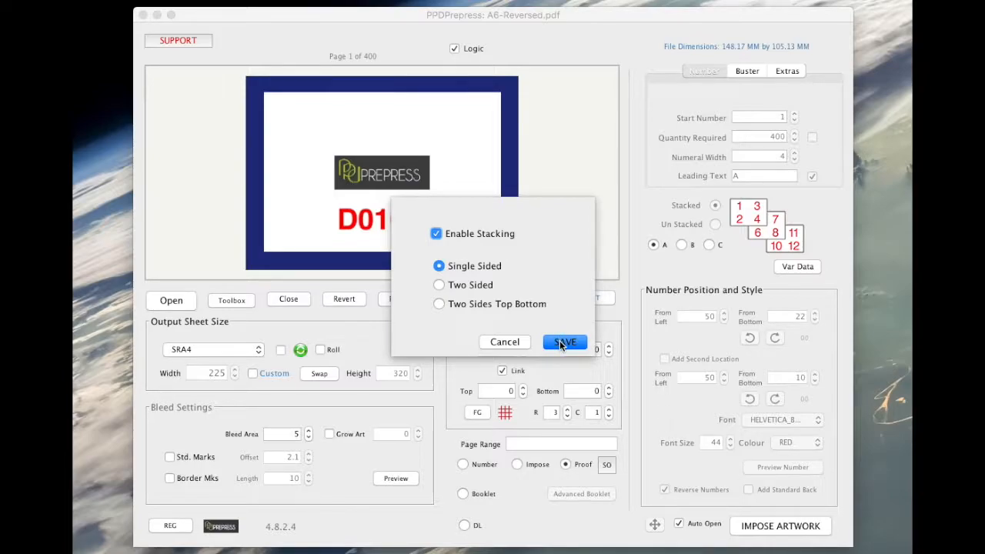
pyautogui.click(561, 344)
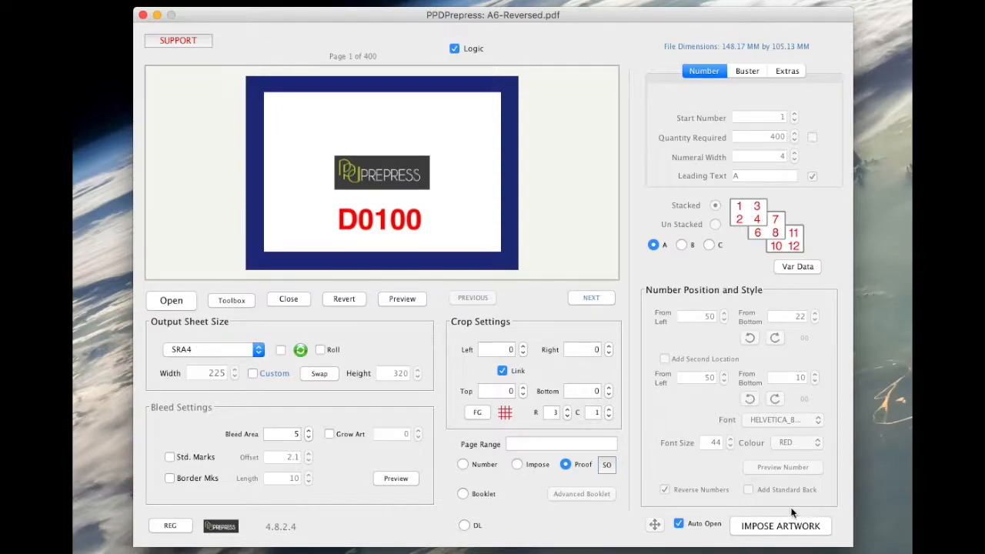
# - Impose the stacked artwork on SRA4 and check the letter sets on the first and last sheets
pyautogui.click(774, 528)
pyautogui.moveTo(508, 15); pyautogui.dragTo(505, 22)
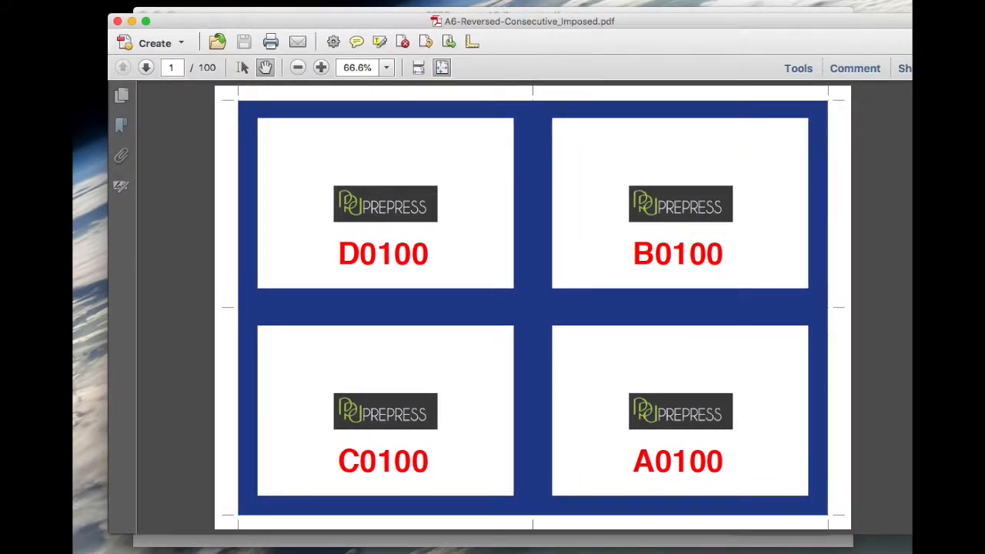
pyautogui.moveTo(809, 26); pyautogui.dragTo(773, 23)
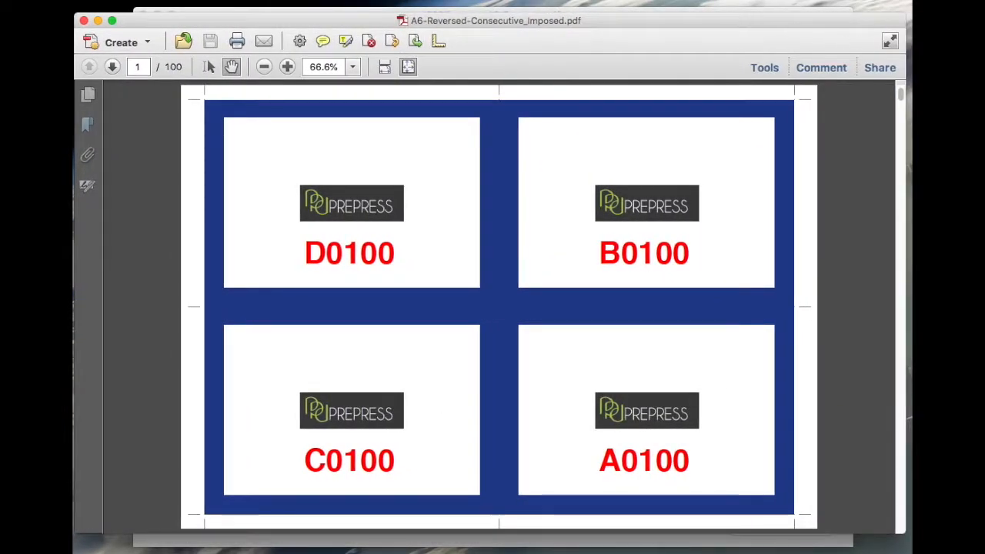
pyautogui.moveTo(902, 91); pyautogui.dragTo(893, 527)
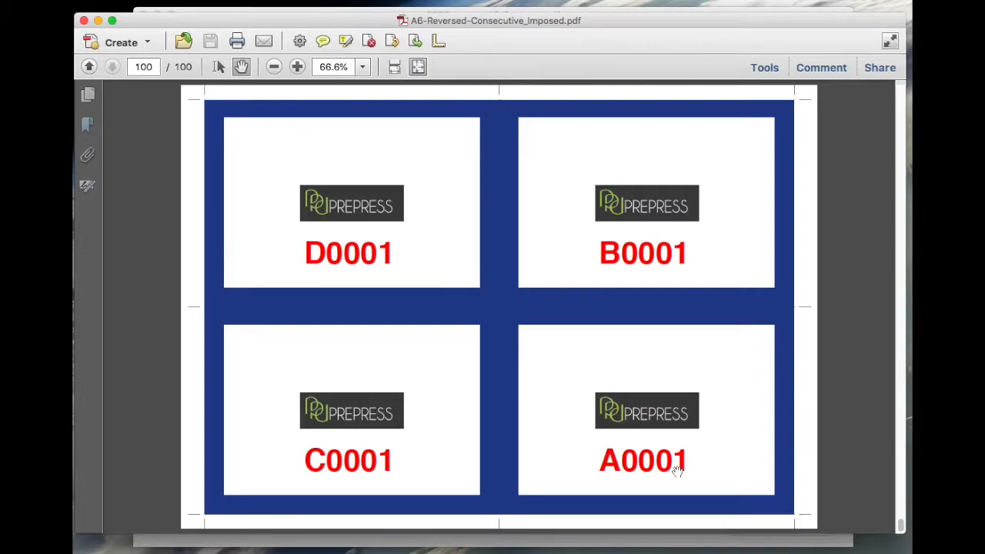
# - Examine sheets 99, 98 and 97 of the stacked PDF by page thumbnail and close the document
pyautogui.click(89, 96)
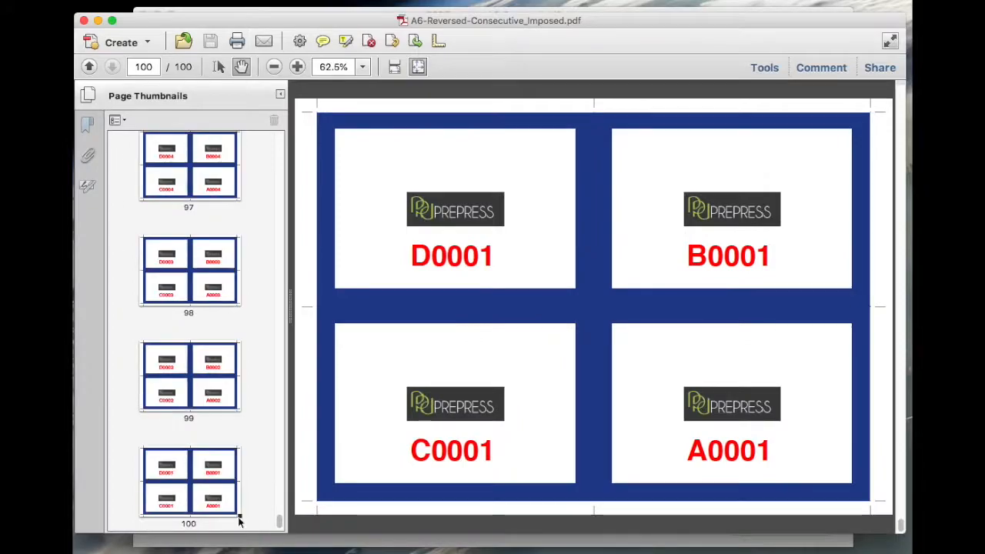
pyautogui.click(209, 389)
pyautogui.click(203, 280)
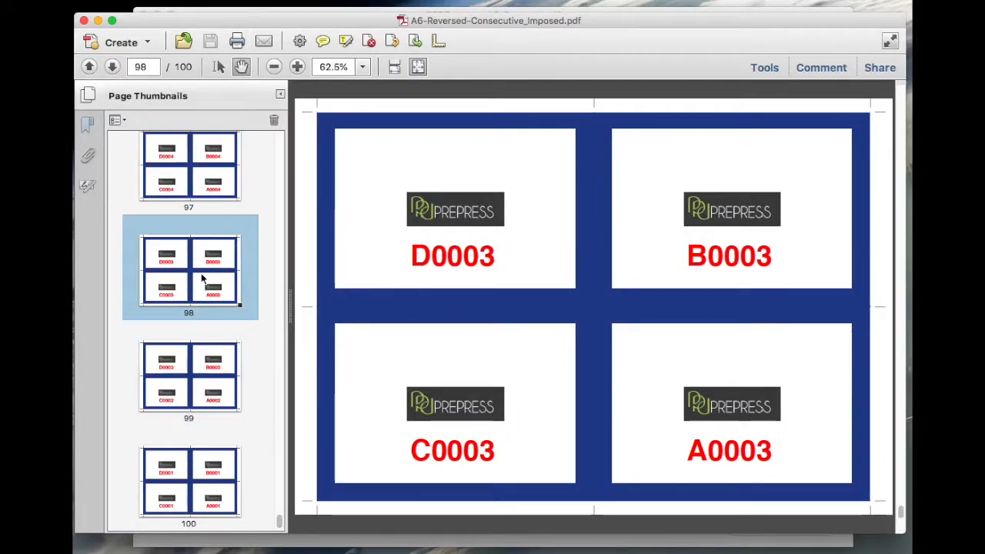
pyautogui.click(207, 158)
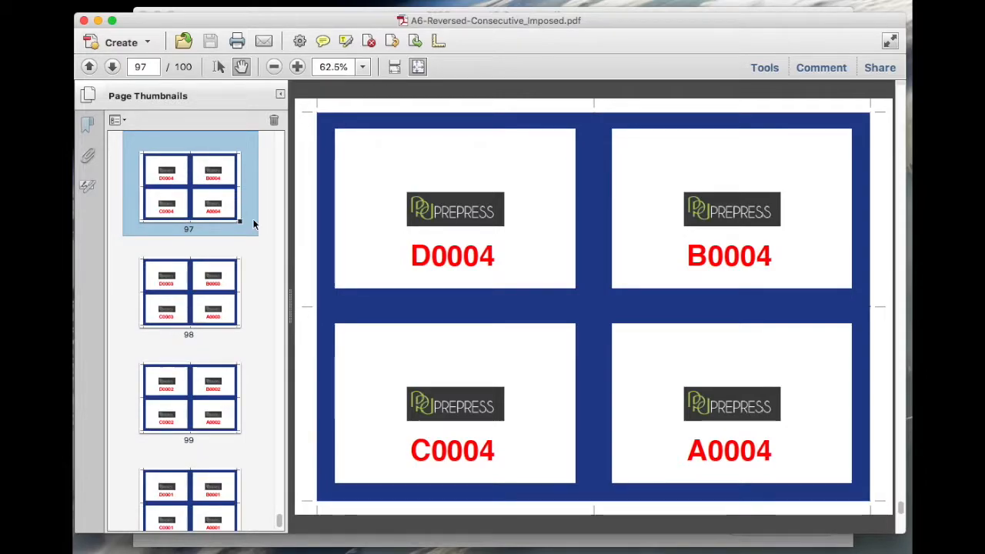
pyautogui.click(85, 20)
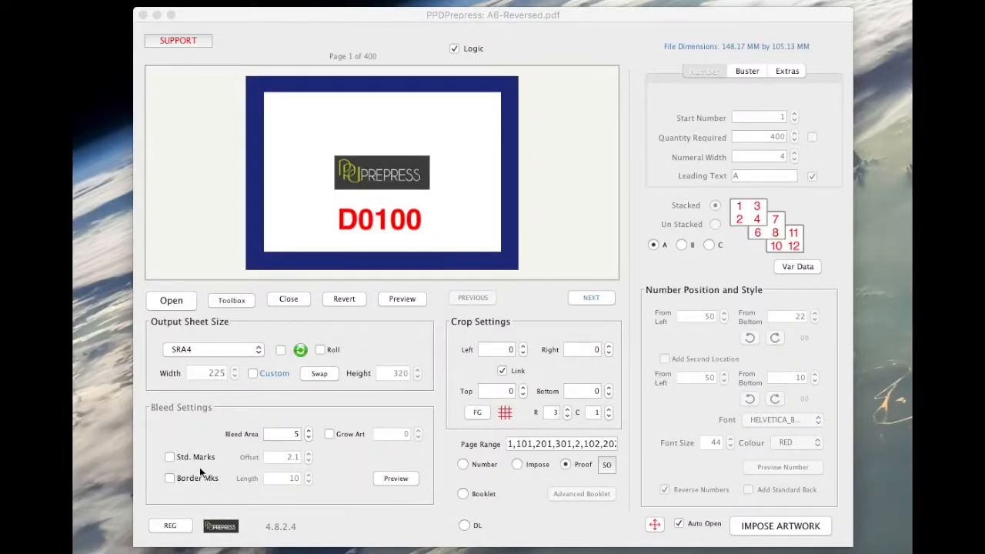
# - Enable standard marks and a Grow Art value of 0.6, and impose the stacked artwork again
pyautogui.click(169, 458)
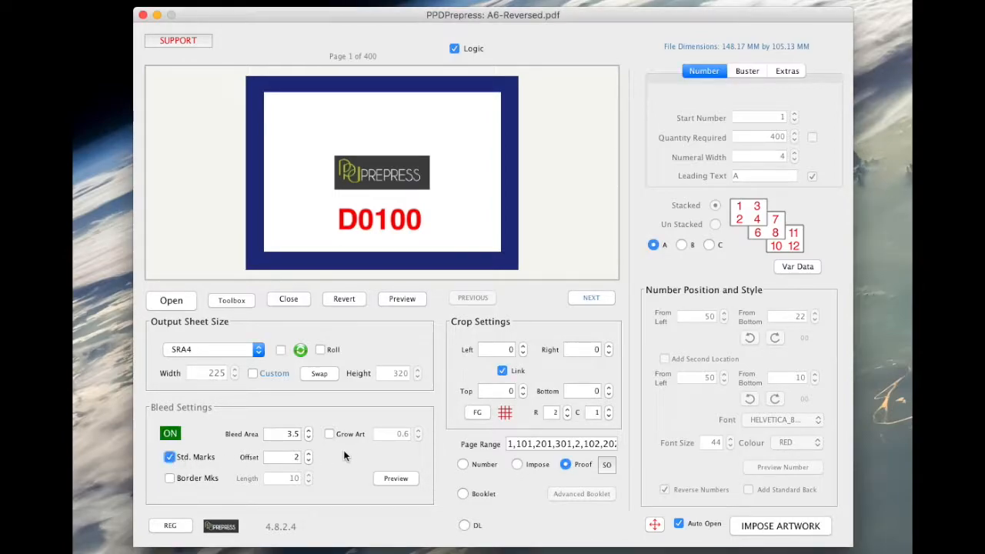
pyautogui.click(330, 435)
pyautogui.click(760, 530)
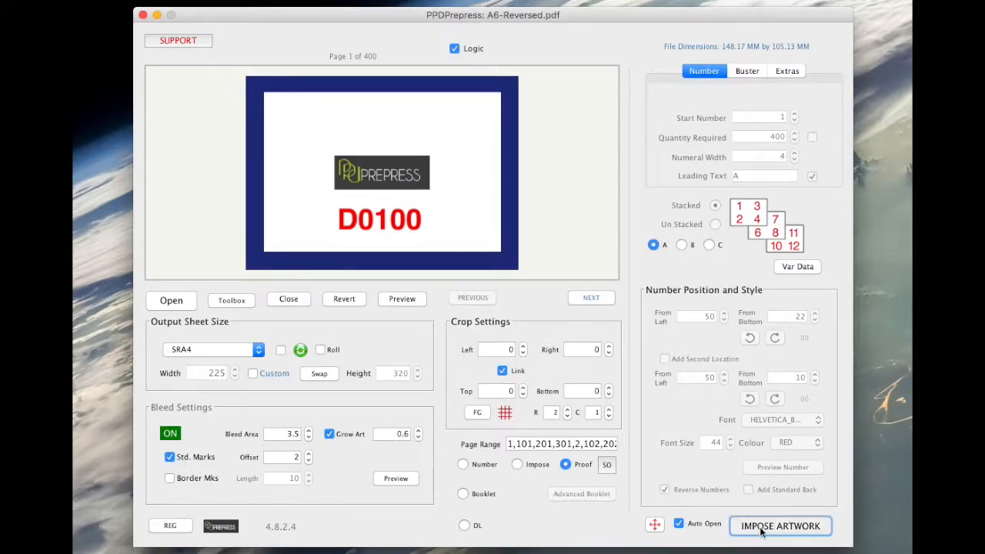